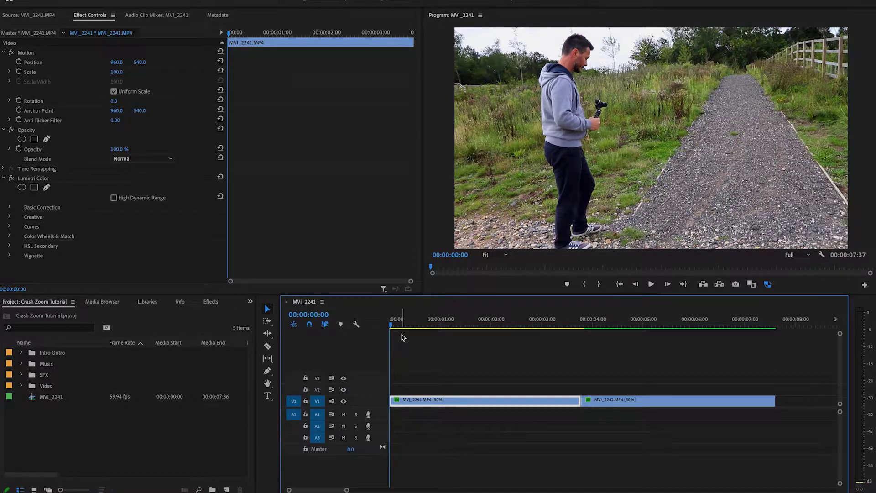
Play the sequence through the cut from MVI_2241 into MVI_2242, stop, and deselect the clip
{"action": "key", "text": "space"}
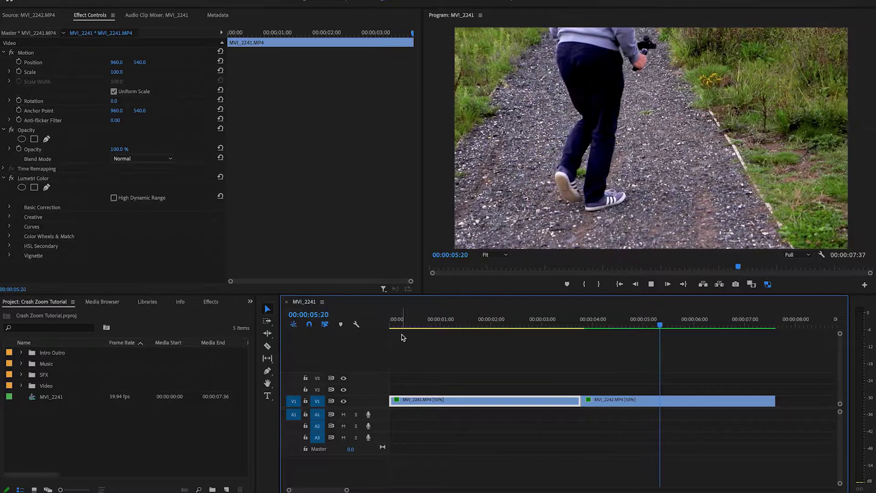
{"action": "key", "text": "space"}
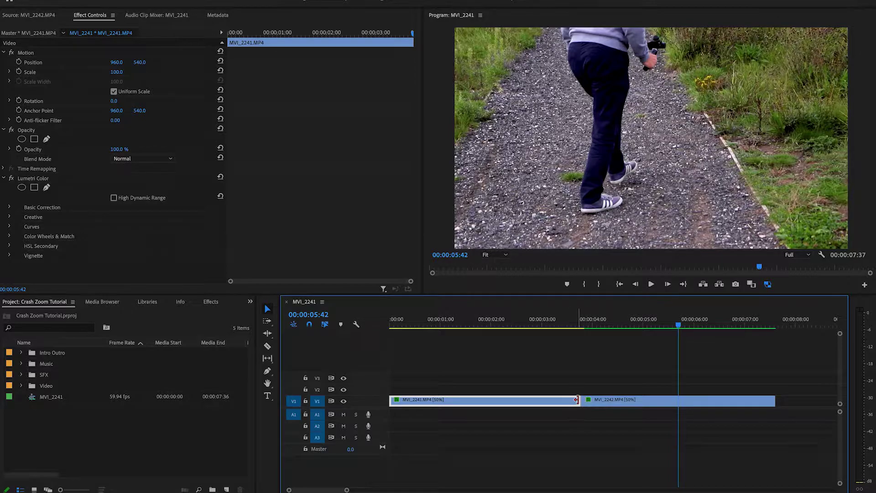
{"action": "left_click", "coordinate": [552, 371]}
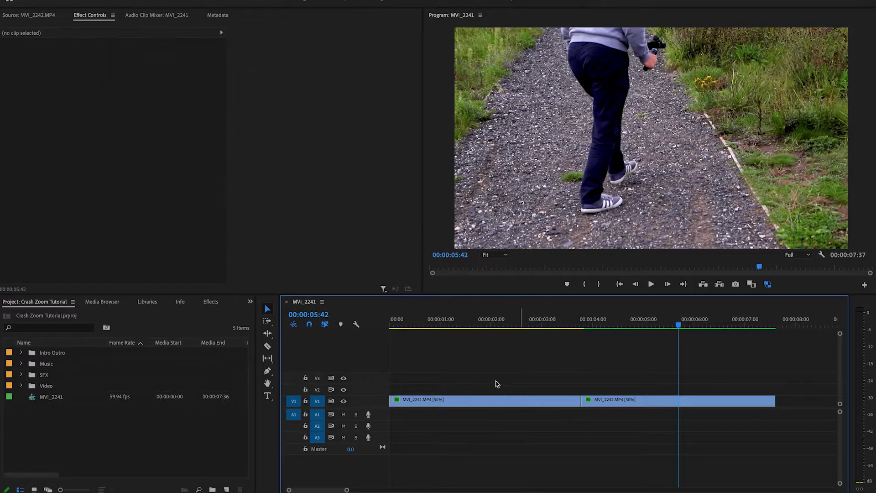
Move MVI_2241 from V1 up to V2, then bring the playhead to the first close-up frame near 00:00:03:45
{"action": "left_click", "coordinate": [505, 406]}
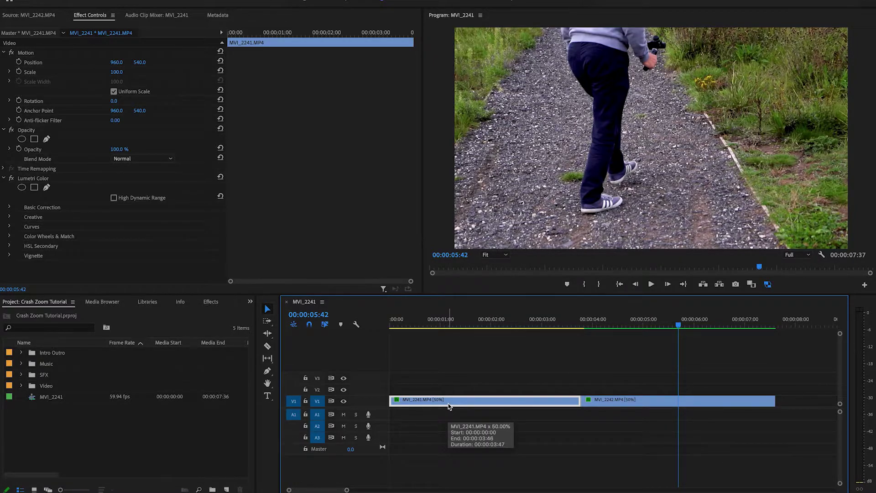
{"action": "left_click_drag", "start_coordinate": [449, 406], "coordinate": [450, 395]}
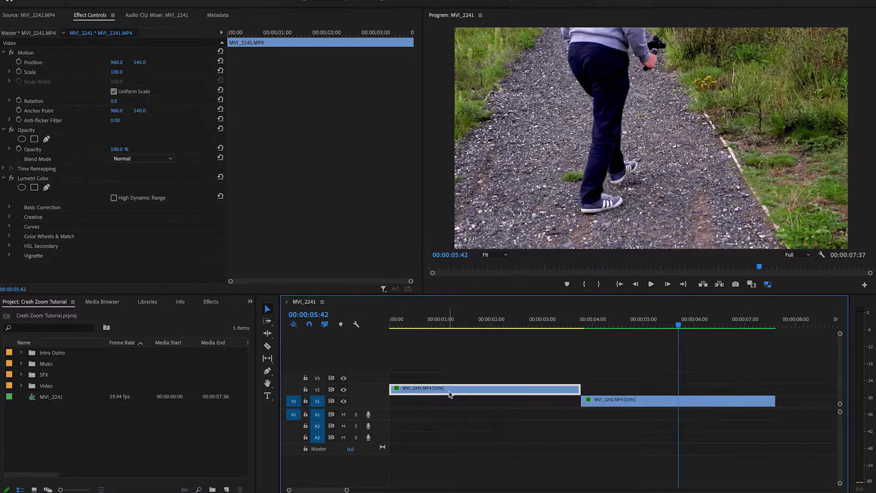
{"action": "left_click", "coordinate": [714, 401]}
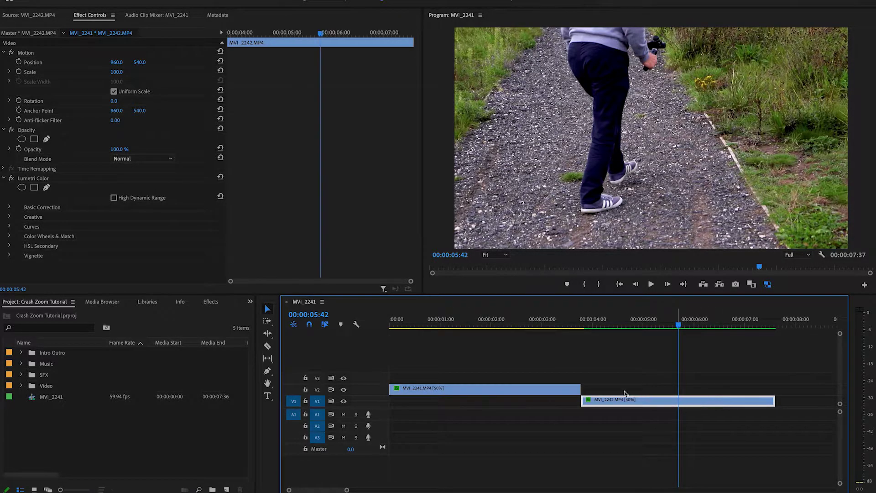
{"action": "left_click", "coordinate": [577, 326]}
{"action": "left_click_drag", "start_coordinate": [578, 328], "coordinate": [584, 327]}
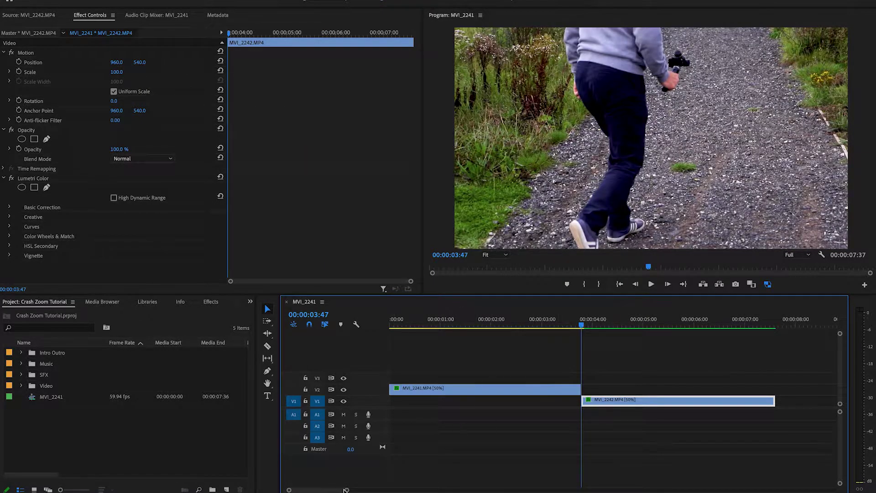
{"action": "left_click_drag", "start_coordinate": [347, 490], "coordinate": [327, 489]}
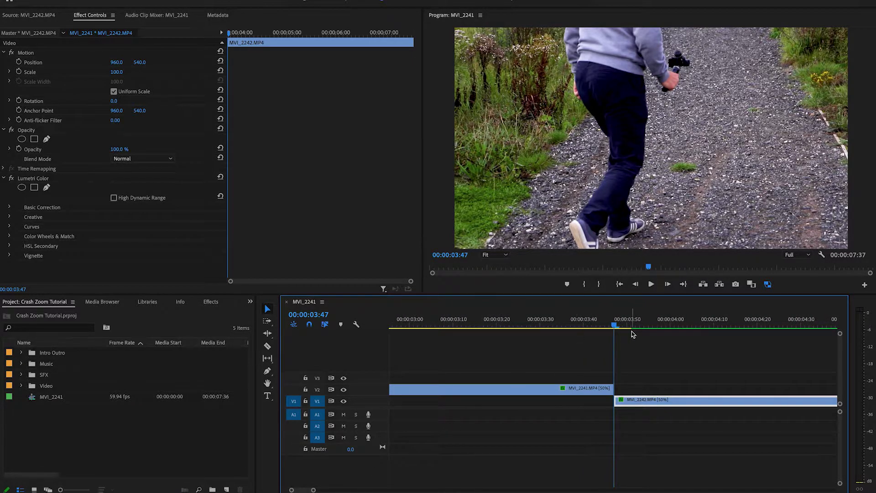
Step frame by frame across the cut to 00:00:03:44, then slide MVI_2242 three frames earlier
{"action": "left_click_drag", "start_coordinate": [615, 326], "coordinate": [603, 327]}
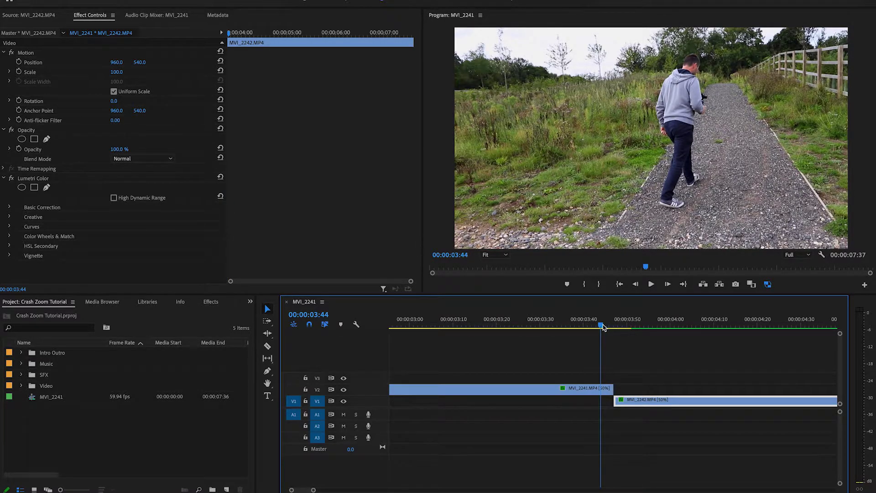
{"action": "key", "text": "Down"}
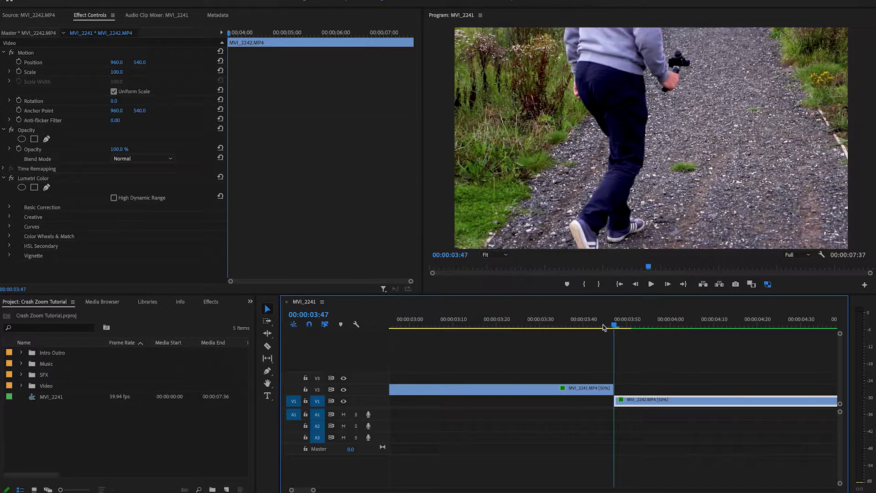
{"action": "key", "text": "Left"}
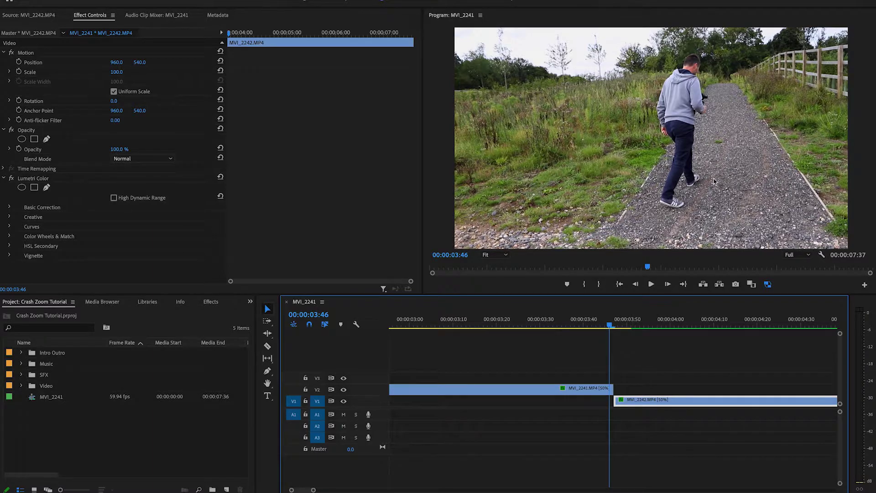
{"action": "key", "text": "Right"}
{"action": "key", "text": "Right"}
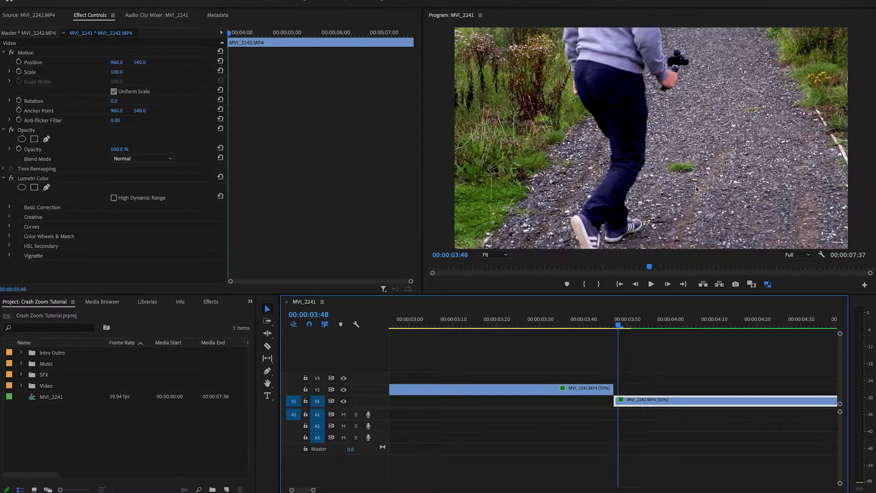
{"action": "key", "text": "Left"}
{"action": "key", "text": "Left"}
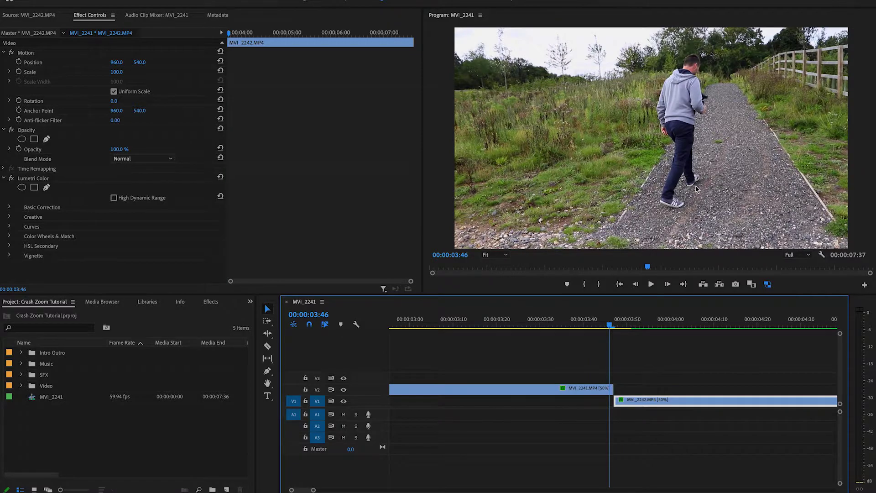
{"action": "key", "text": "Right"}
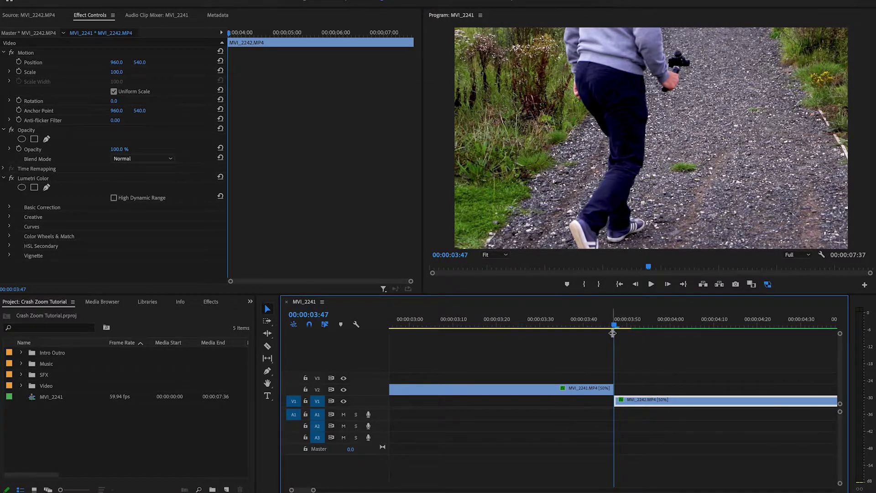
{"action": "key", "text": "Left"}
{"action": "key", "text": "Left"}
{"action": "key", "text": "Left"}
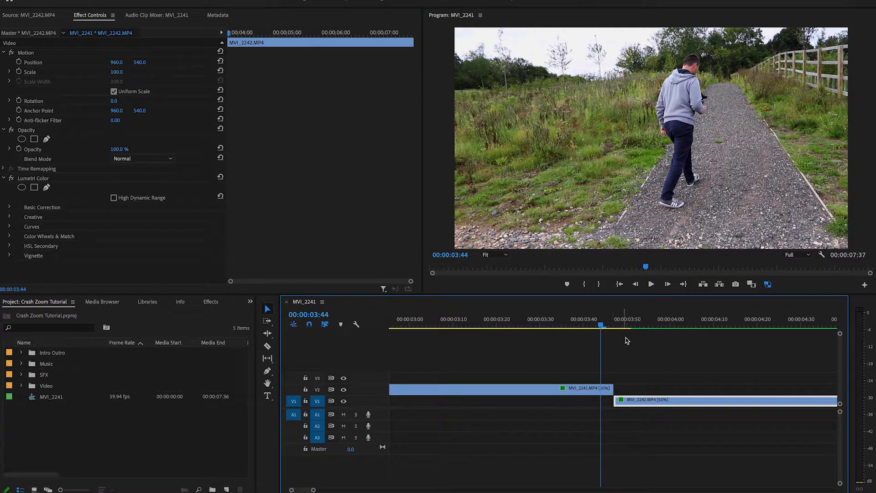
{"action": "left_click_drag", "start_coordinate": [690, 402], "coordinate": [678, 402]}
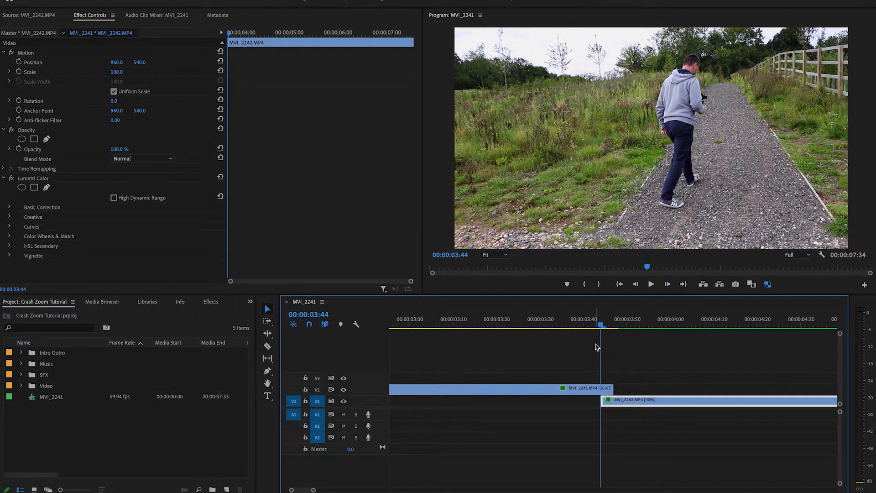
Scrub the playhead forward to check the overlap of MVI_2242 under MVI_2241
{"action": "mouse_move", "coordinate": [603, 323]}
{"action": "left_mouse_down"}
{"action": "mouse_move", "coordinate": [626, 327]}
{"action": "mouse_move", "coordinate": [600, 327]}
{"action": "mouse_move", "coordinate": [624, 334]}
{"action": "mouse_move", "coordinate": [604, 337]}
{"action": "mouse_move", "coordinate": [626, 337]}
{"action": "mouse_move", "coordinate": [590, 338]}
{"action": "mouse_move", "coordinate": [626, 346]}
{"action": "mouse_move", "coordinate": [606, 347]}
{"action": "mouse_move", "coordinate": [603, 330]}
{"action": "mouse_move", "coordinate": [612, 332]}
{"action": "mouse_move", "coordinate": [604, 333]}
{"action": "left_mouse_up"}
Add starting Position and Scale keyframes to the wide MVI_2241 clip on V2
{"action": "left_click", "coordinate": [608, 388]}
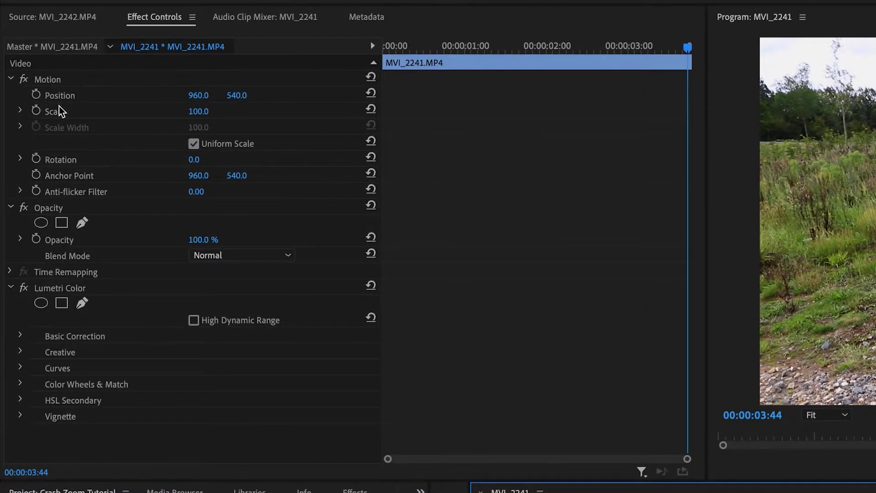
{"action": "left_click", "coordinate": [41, 98]}
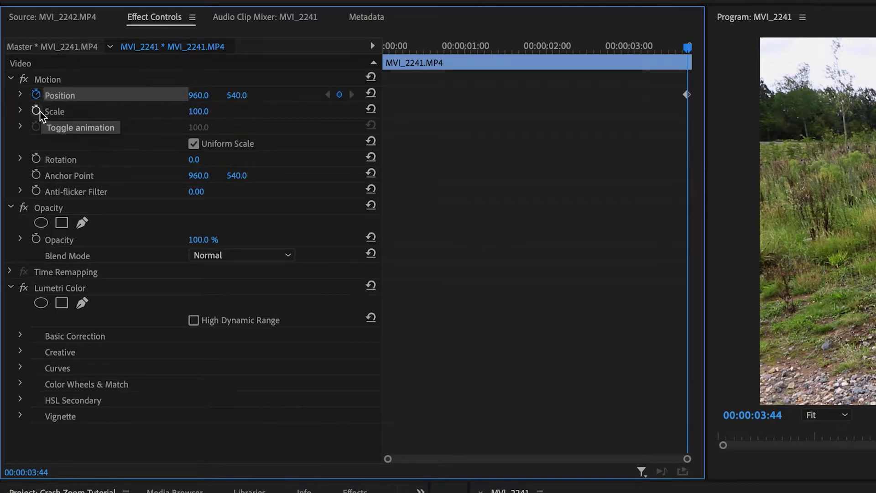
{"action": "left_click", "coordinate": [40, 110]}
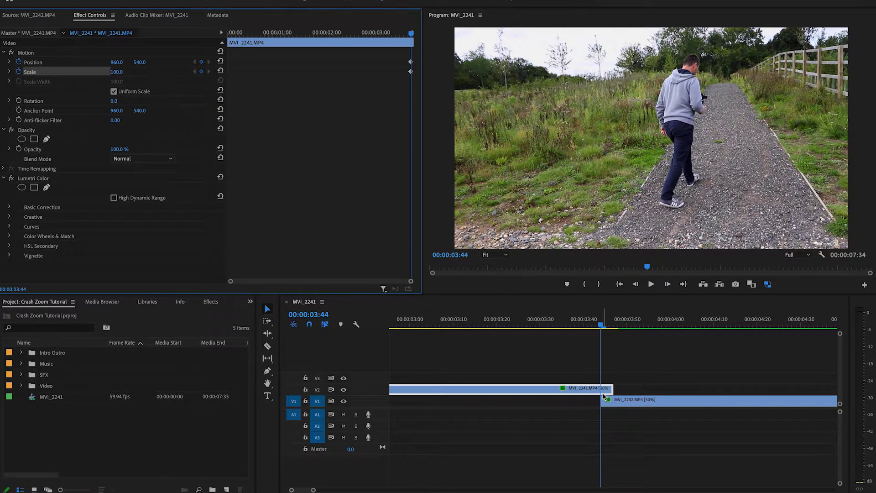
Step through the cut frames and extend MVI_2241's end by one frame to 00:00:03:48
{"action": "left_click", "coordinate": [610, 326]}
{"action": "left_click_drag", "start_coordinate": [611, 327], "coordinate": [615, 329]}
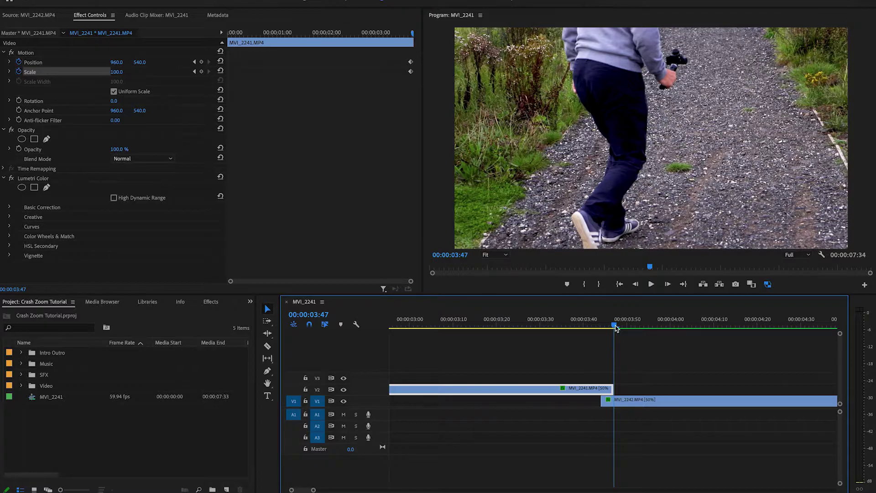
{"action": "key", "text": "Left"}
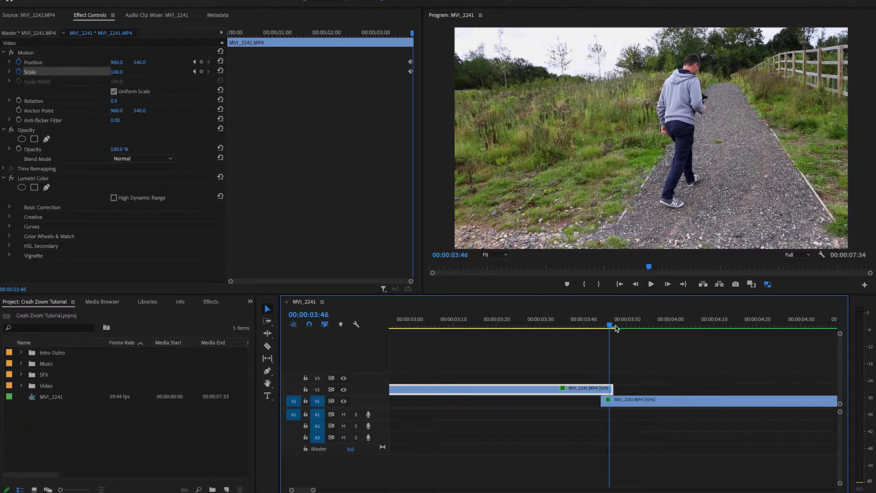
{"action": "key", "text": "Right"}
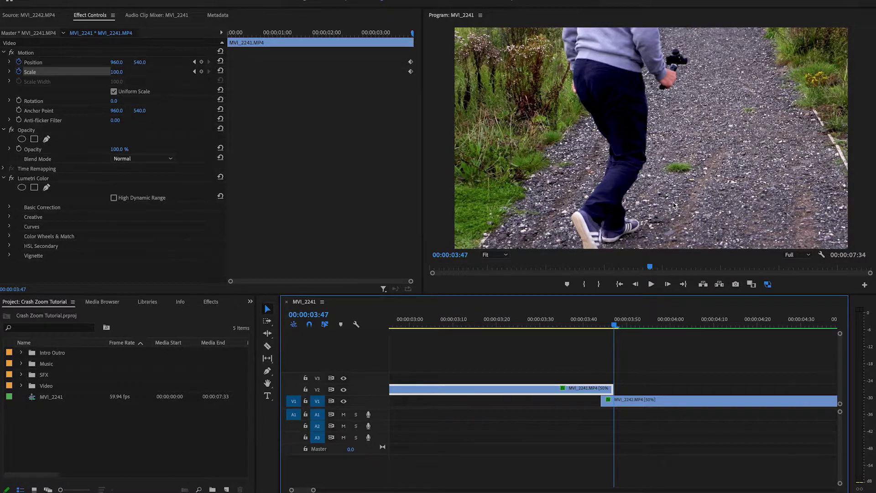
{"action": "key", "text": "Right"}
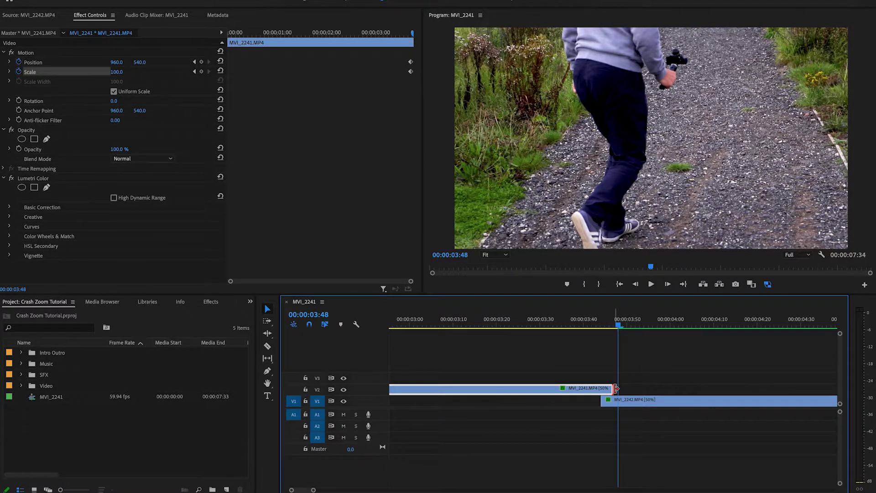
{"action": "left_click_drag", "start_coordinate": [615, 388], "coordinate": [618, 389]}
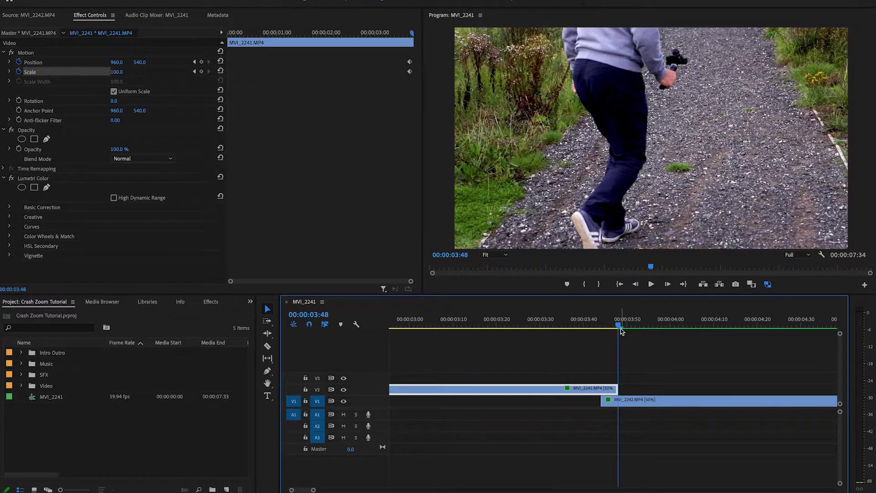
{"action": "key", "text": "Left"}
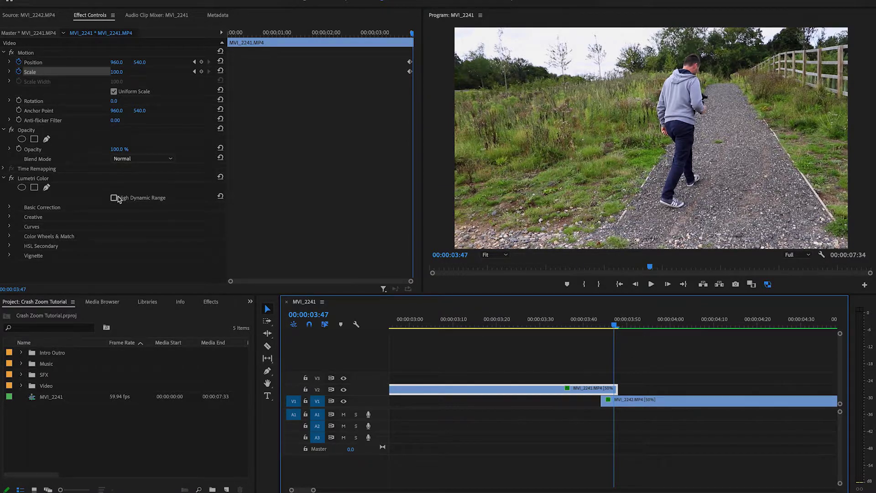
Lower MVI_2241's Opacity to 42% over the close-up, then reselect the wide clip on V2
{"action": "left_click", "coordinate": [117, 152]}
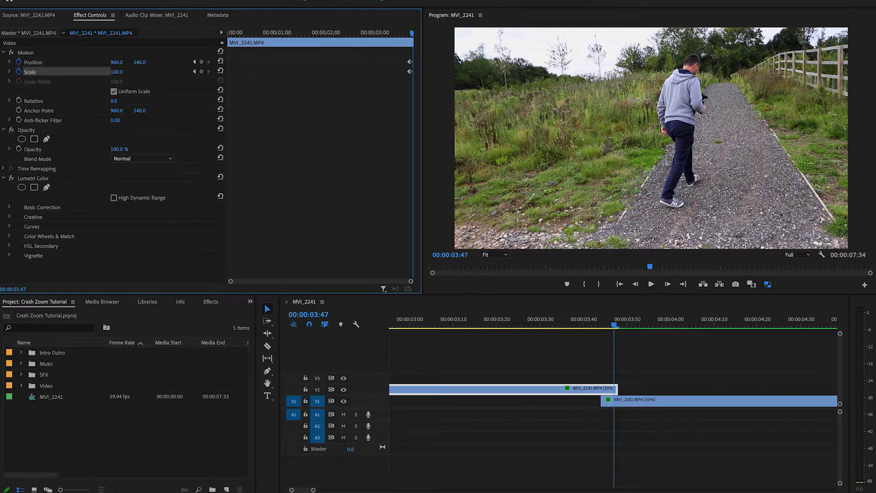
{"action": "left_click_drag", "start_coordinate": [119, 150], "coordinate": [91, 149]}
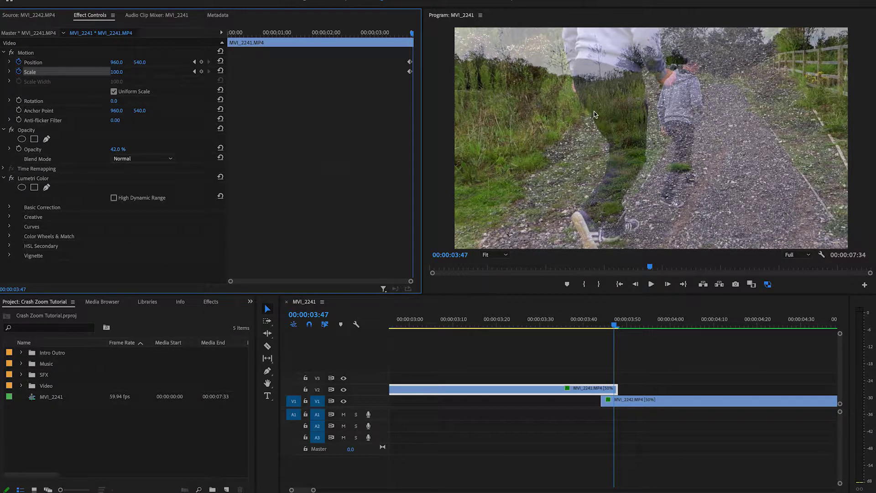
{"action": "left_click", "coordinate": [654, 401]}
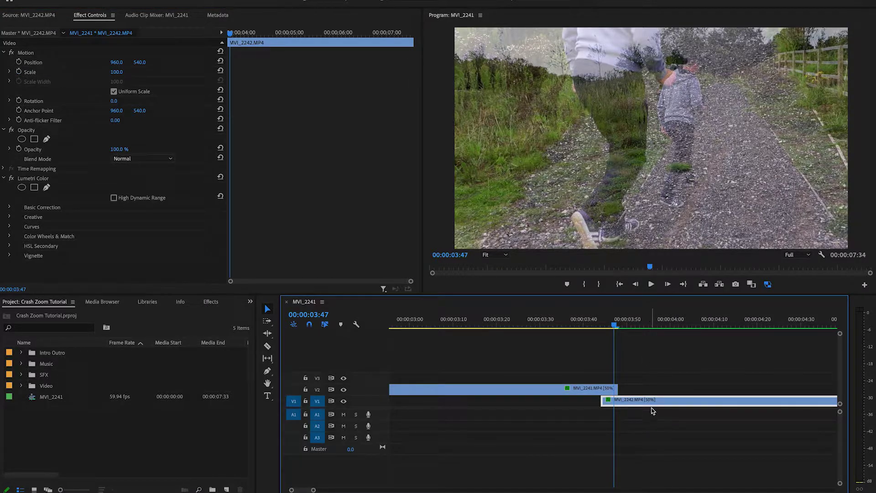
{"action": "left_click", "coordinate": [542, 389]}
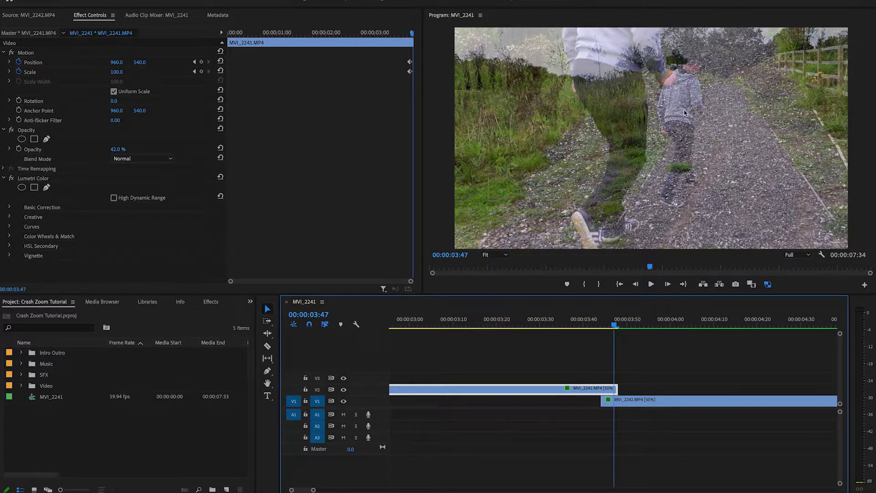
{"action": "left_click", "coordinate": [116, 72]}
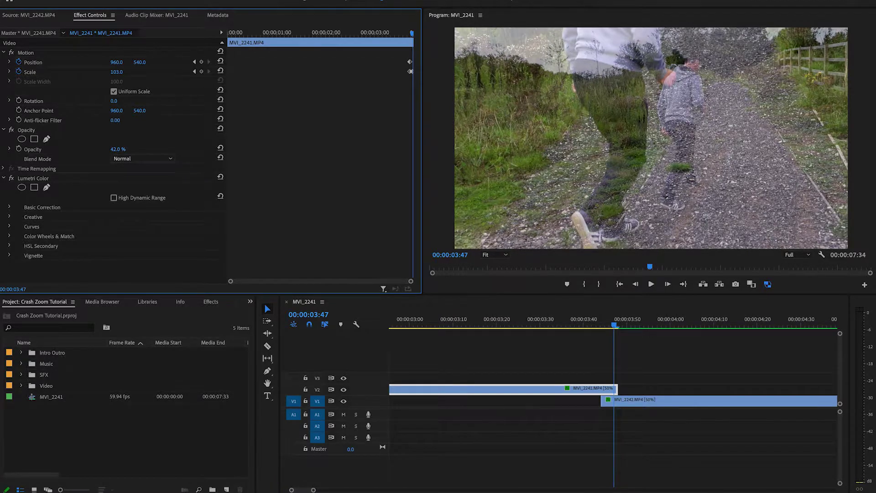
Scale MVI_2241 to 263, position it at 422, 403, and trim its end back one frame
{"action": "left_click_drag", "start_coordinate": [117, 71], "coordinate": [190, 72]}
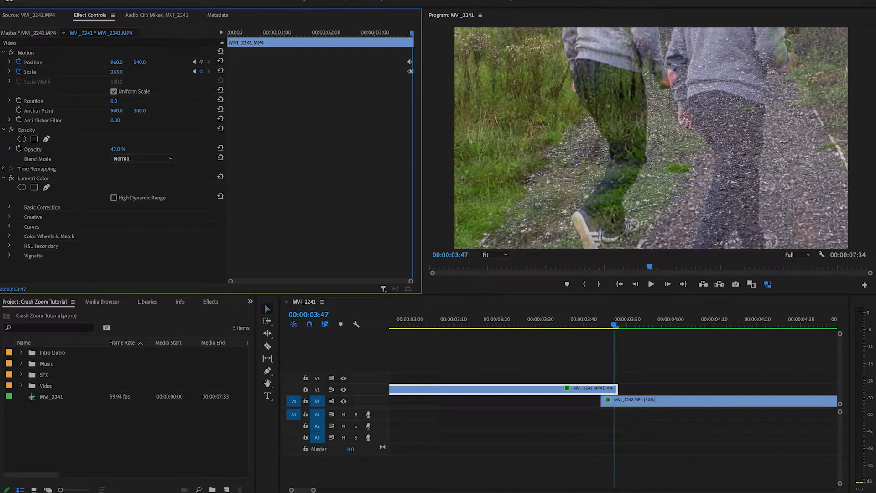
{"action": "left_click_drag", "start_coordinate": [117, 62], "coordinate": [5, 62]}
{"action": "left_click_drag", "start_coordinate": [140, 62], "coordinate": [77, 62]}
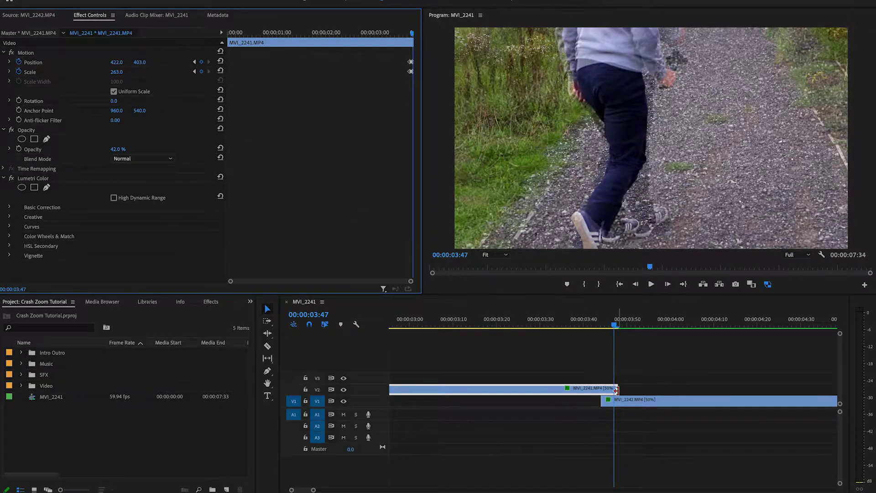
{"action": "left_click_drag", "start_coordinate": [616, 390], "coordinate": [613, 389]}
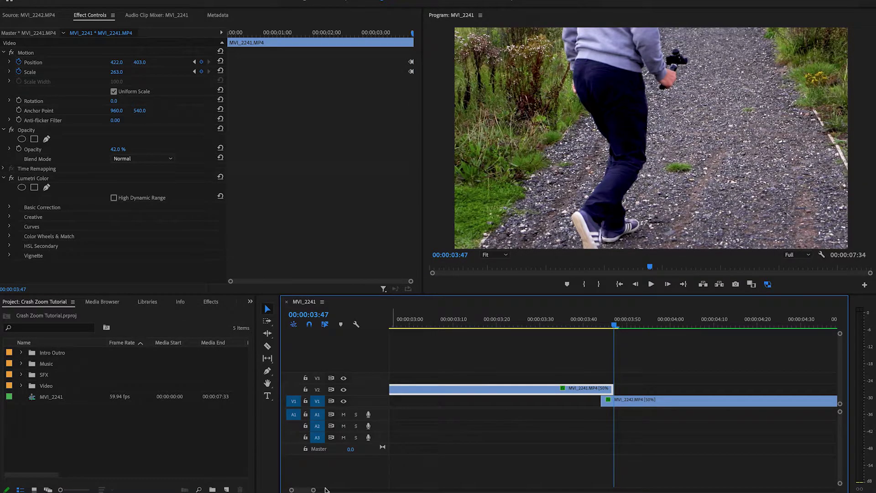
Restore MVI_2241's opacity to 100%, deselect it, and play the sequence from near the start
{"action": "left_click_drag", "start_coordinate": [314, 490], "coordinate": [435, 489]}
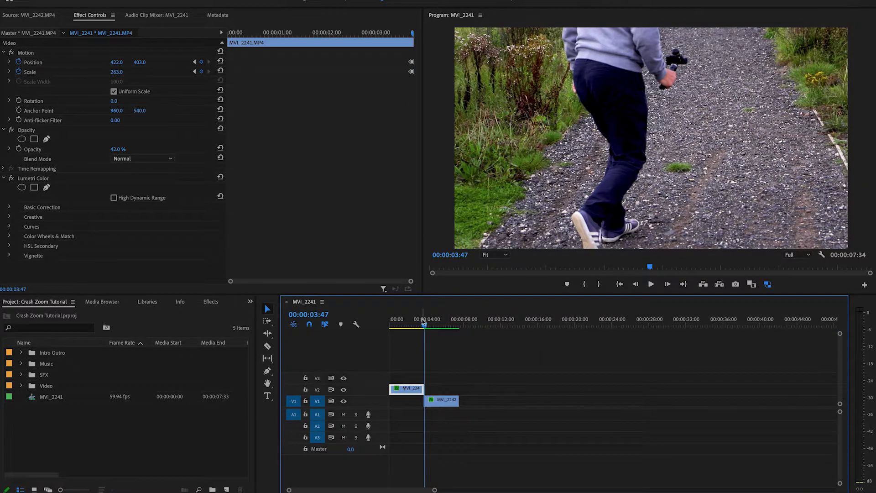
{"action": "left_click_drag", "start_coordinate": [424, 325], "coordinate": [391, 327]}
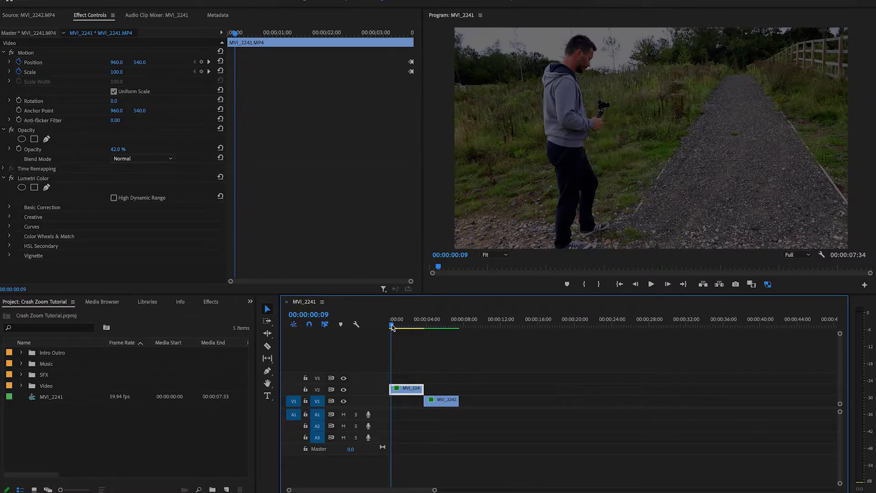
{"action": "left_click", "coordinate": [117, 150]}
{"action": "type", "text": "100"}
{"action": "key", "text": "Return"}
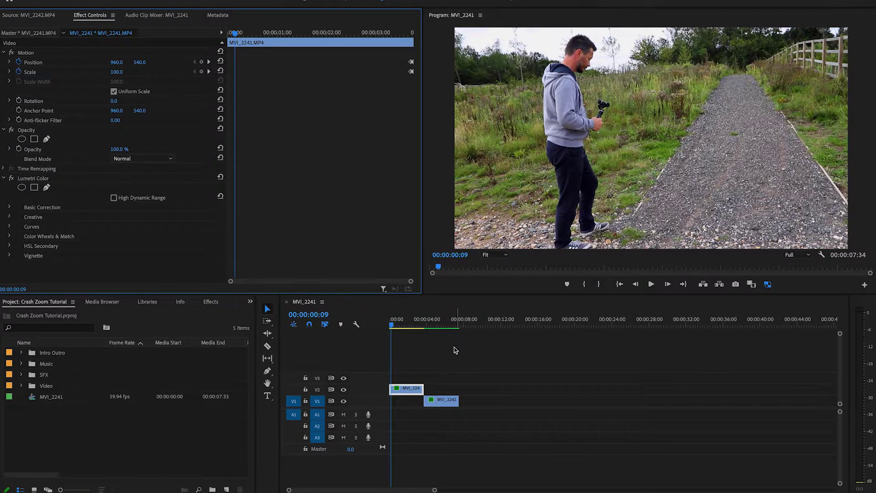
{"action": "left_click", "coordinate": [472, 356]}
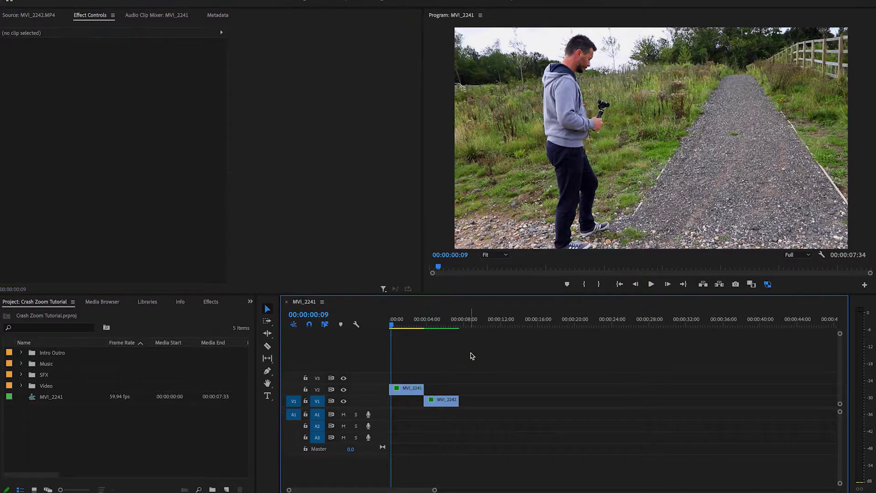
{"action": "key", "text": "space"}
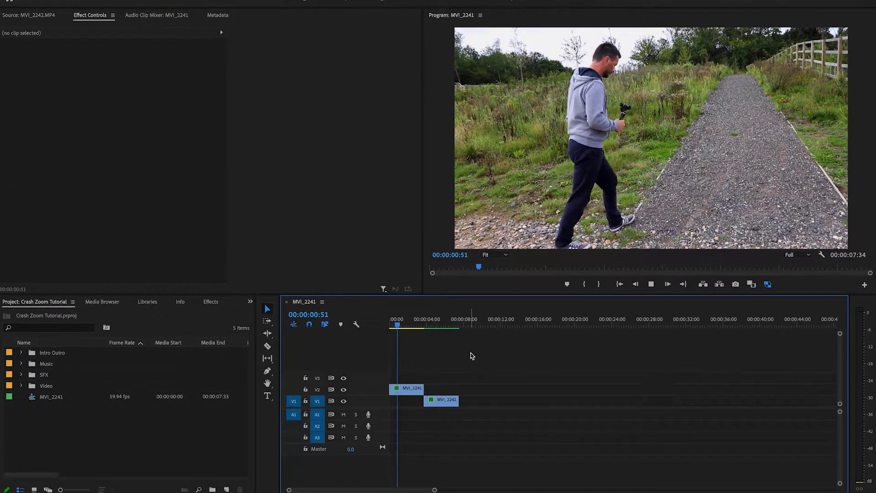